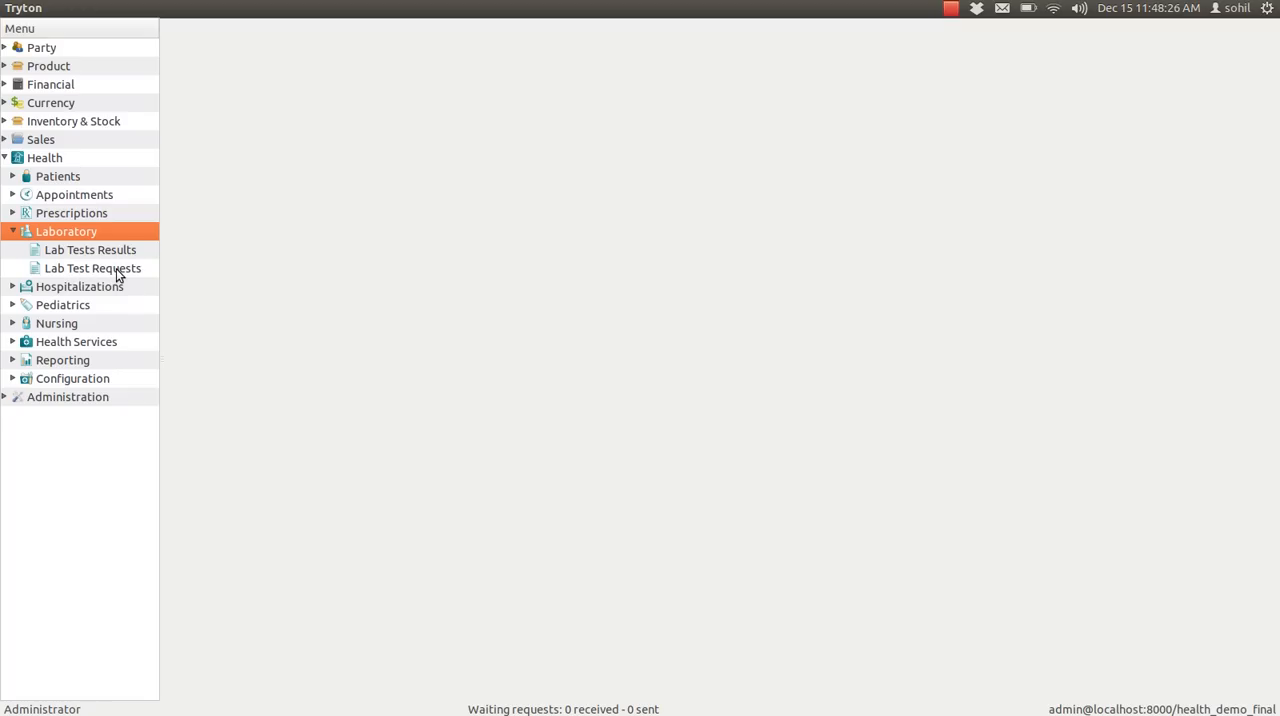
Step: Start a new lab test request and set its test type to HAEMATOLOGY
{"action": "left_click", "coordinate": [116, 268]}
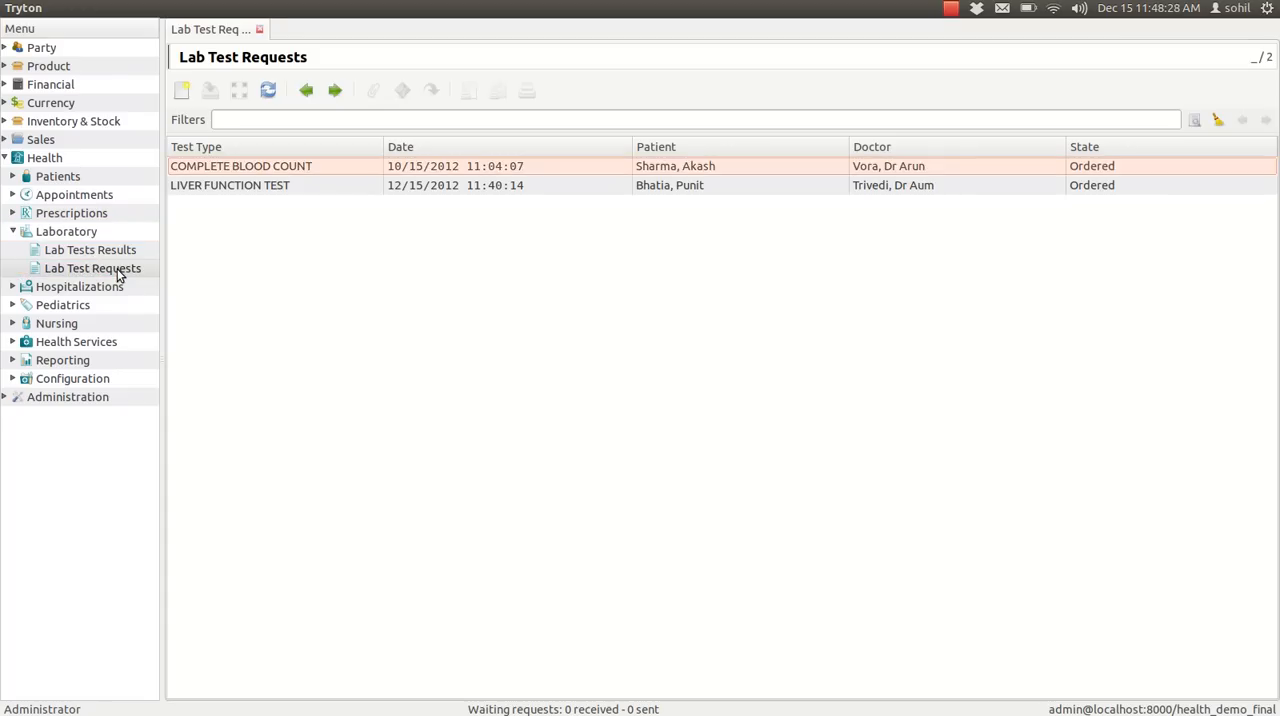
{"action": "left_click", "coordinate": [183, 91]}
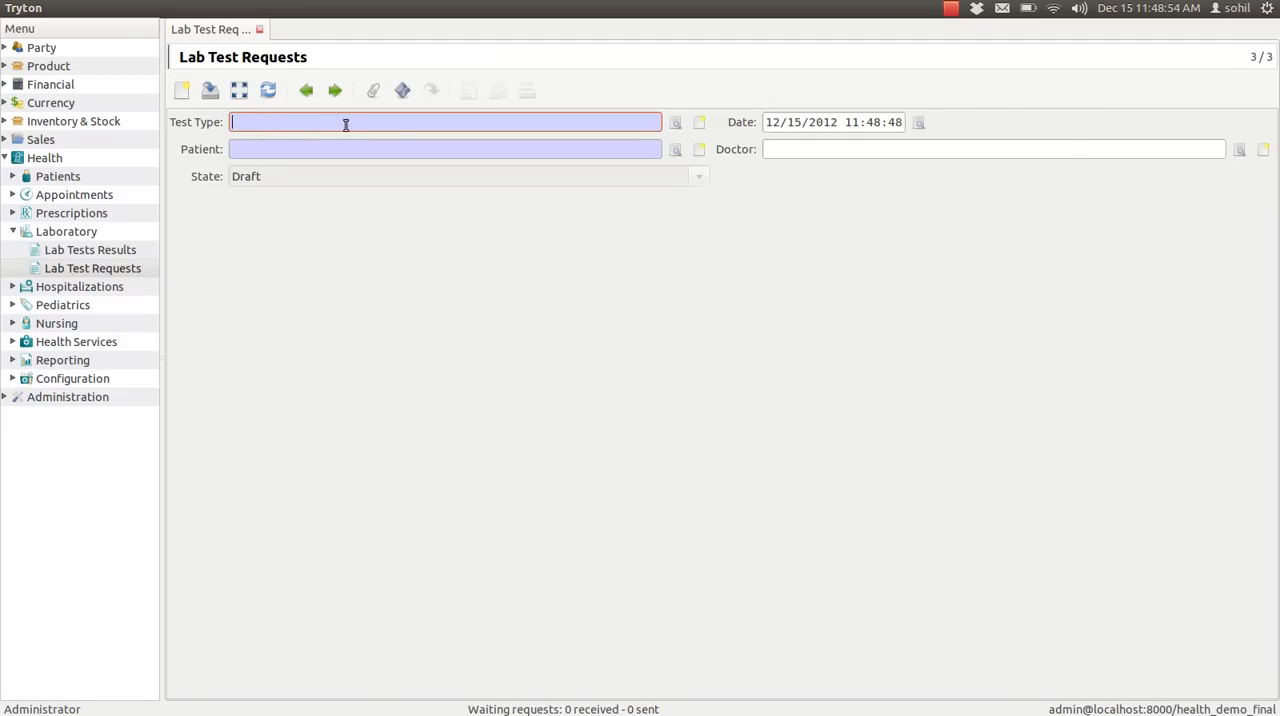
{"action": "left_click", "coordinate": [677, 122]}
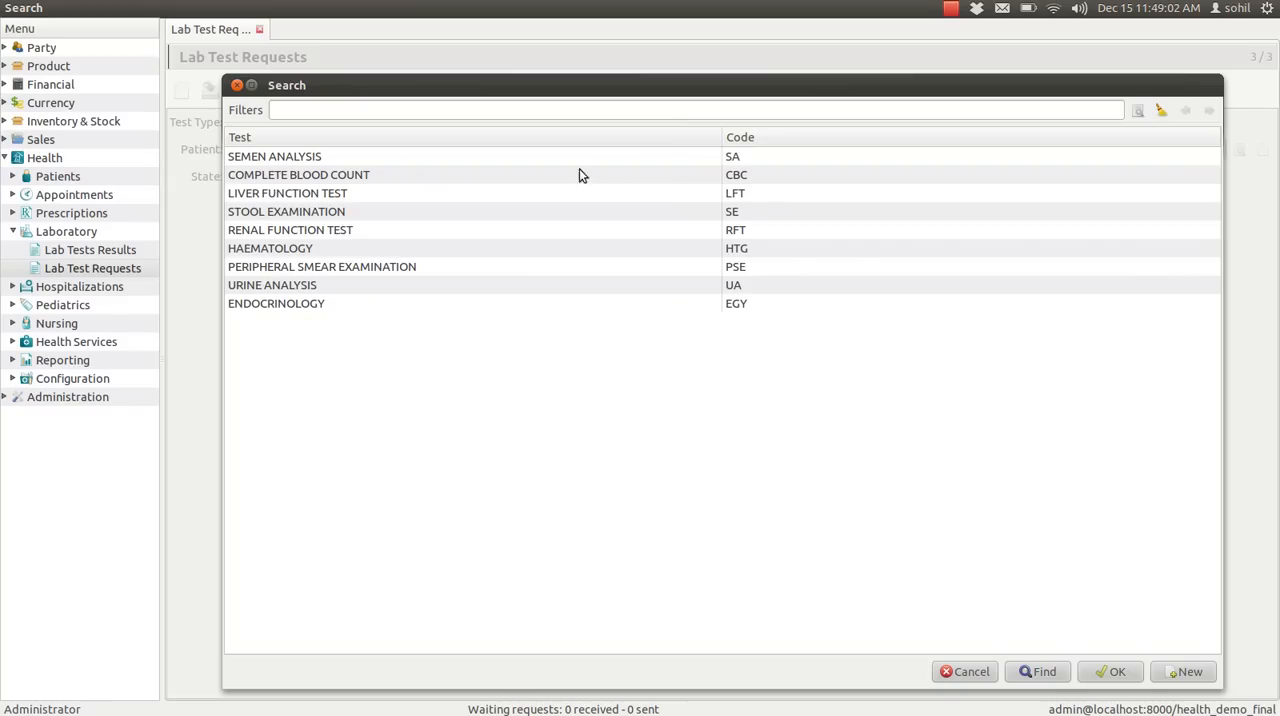
{"action": "left_click", "coordinate": [246, 250]}
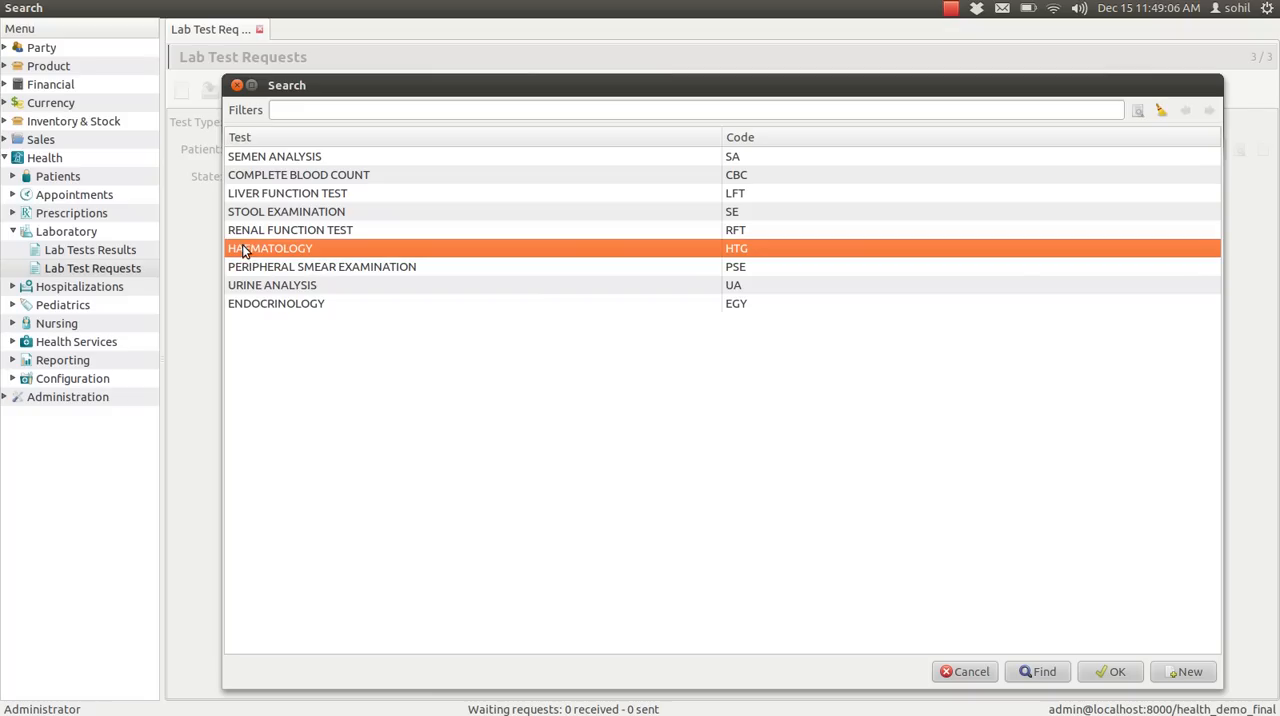
{"action": "left_click", "coordinate": [1110, 672]}
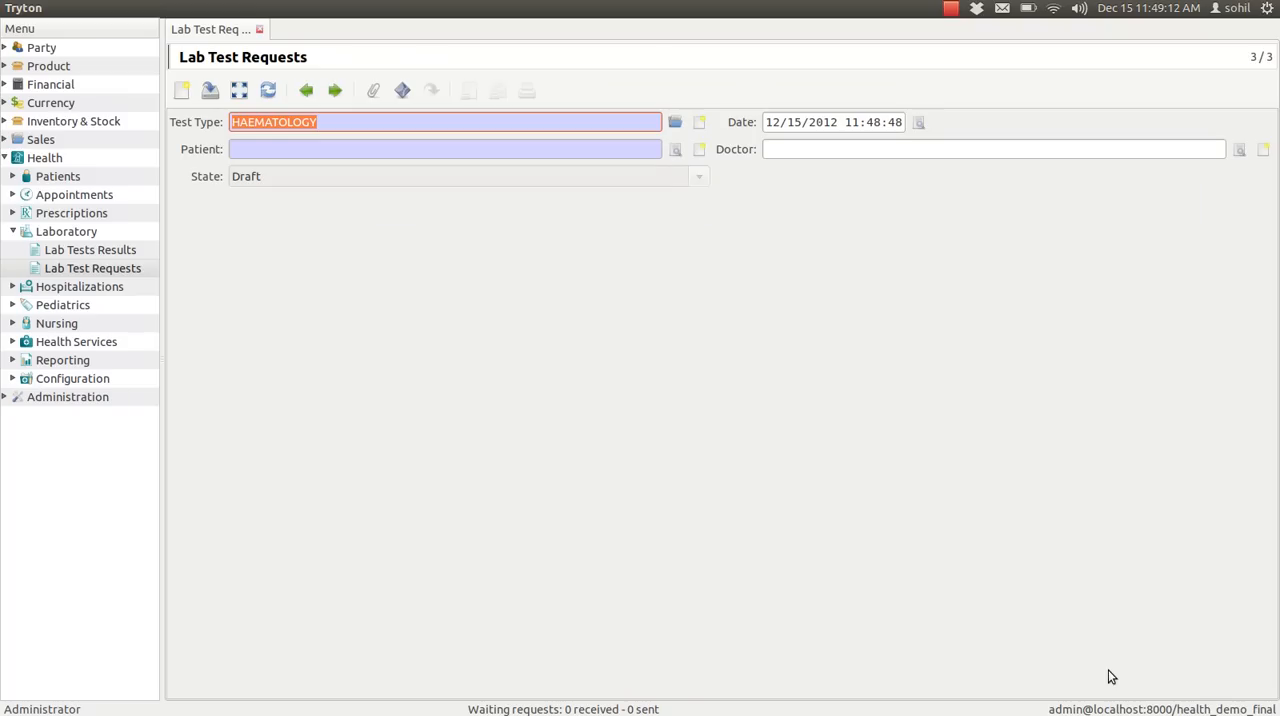
Step: Assign the second patient in the patient list to the haematology request
{"action": "left_click", "coordinate": [675, 149]}
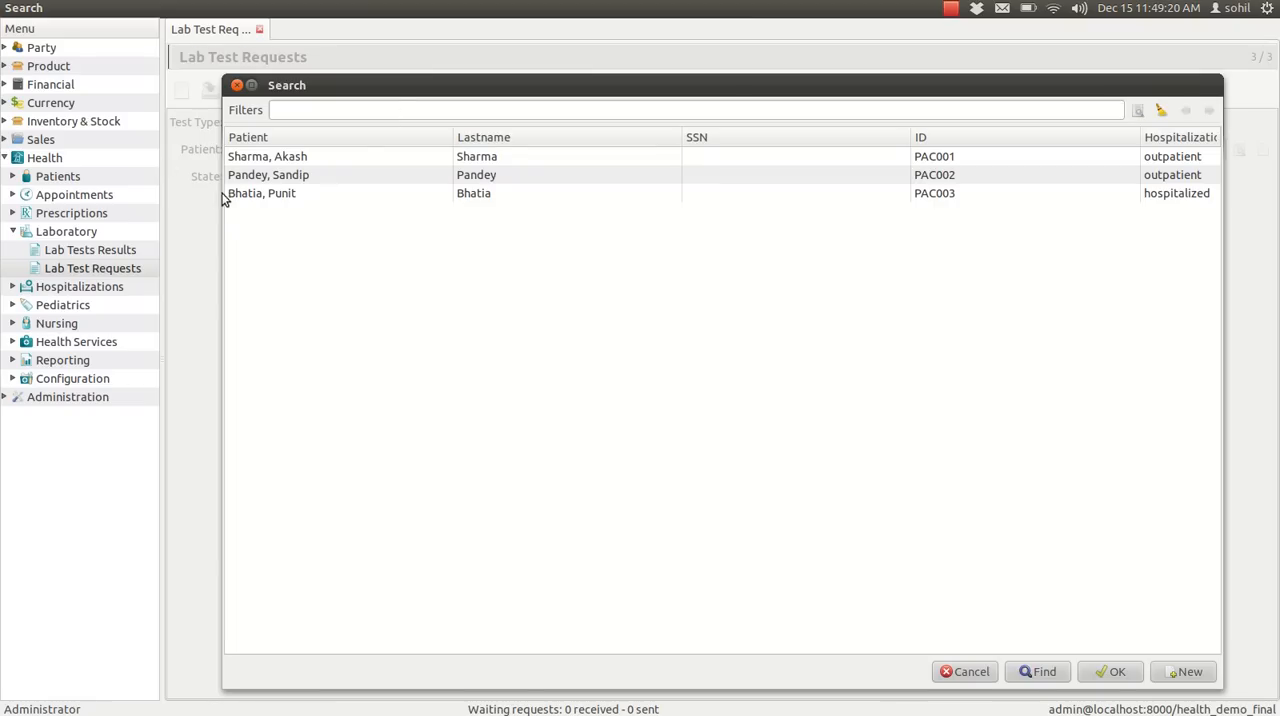
{"action": "left_click", "coordinate": [243, 155]}
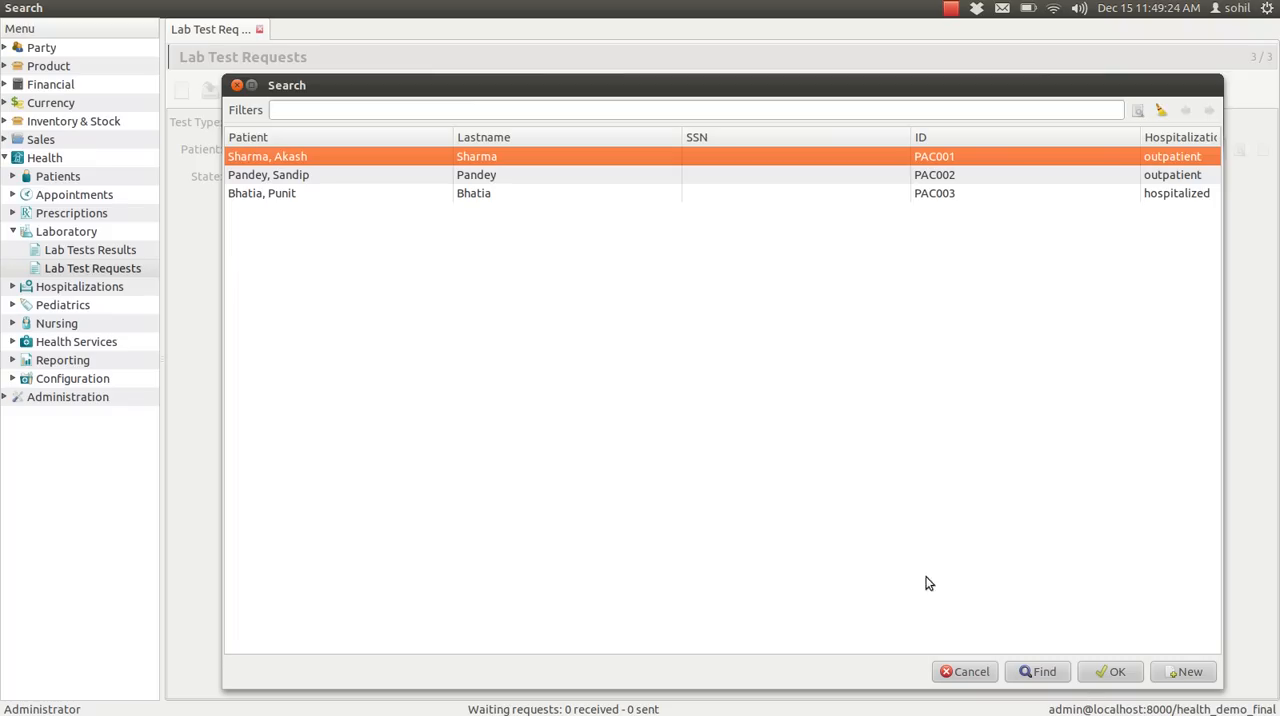
{"action": "left_click", "coordinate": [288, 176]}
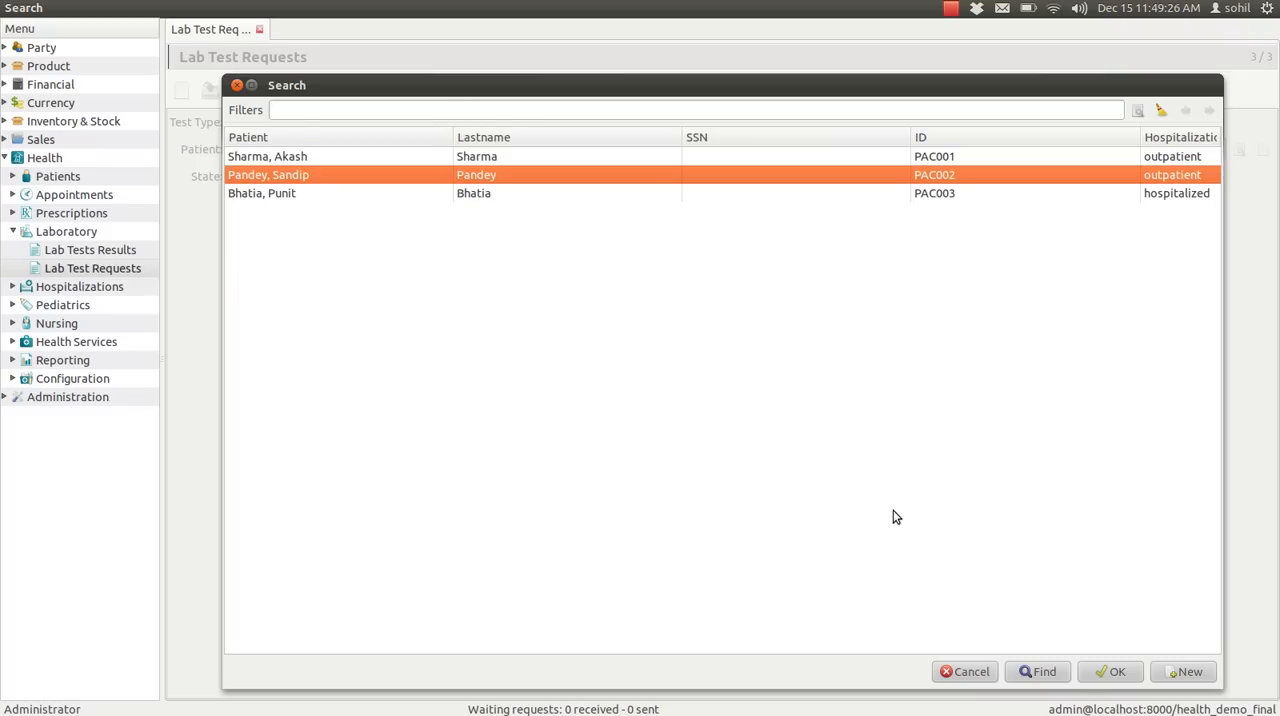
{"action": "left_click", "coordinate": [1115, 672]}
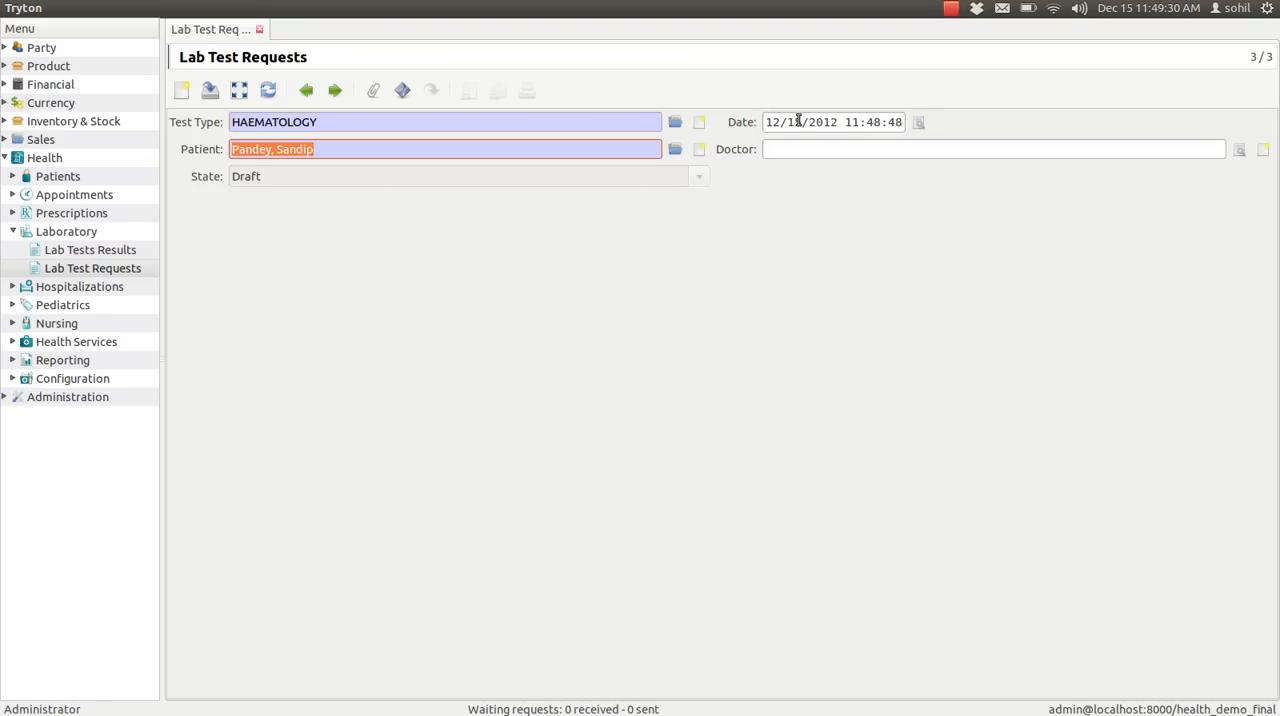
Step: Assign the General surgery specialist as the request's doctor and save the record
{"action": "left_click", "coordinate": [1241, 150]}
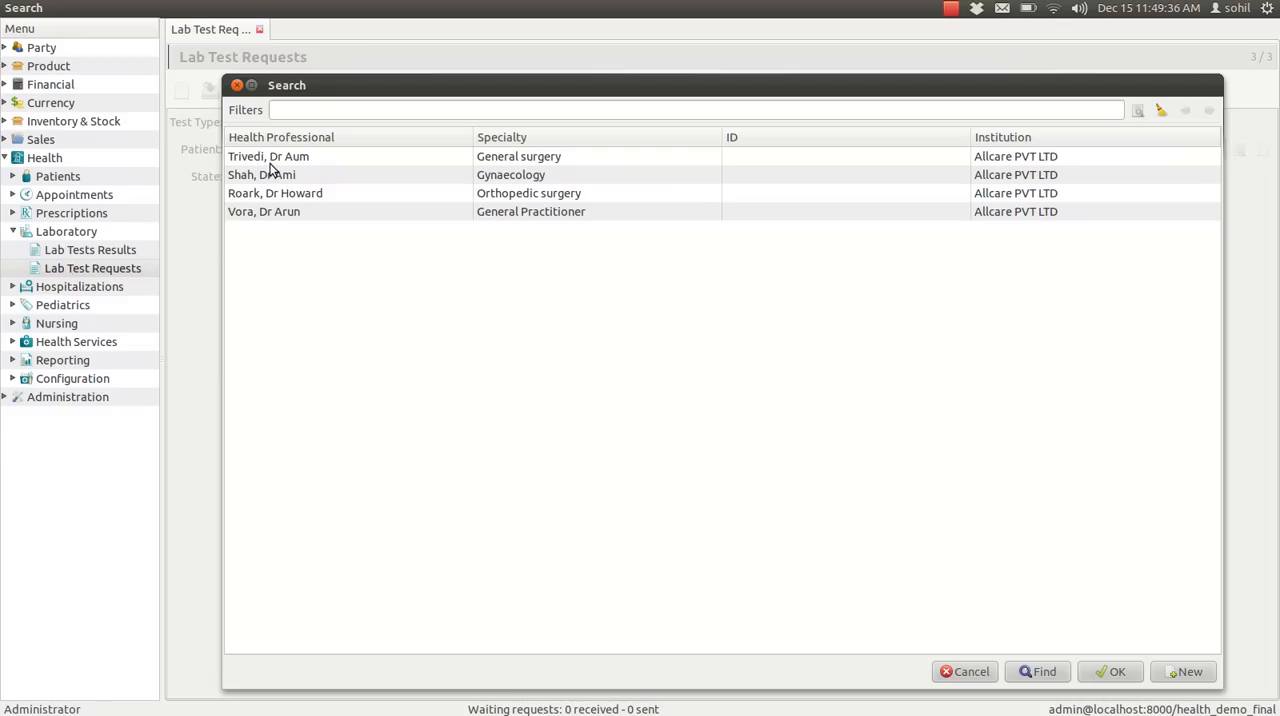
{"action": "left_click", "coordinate": [273, 162]}
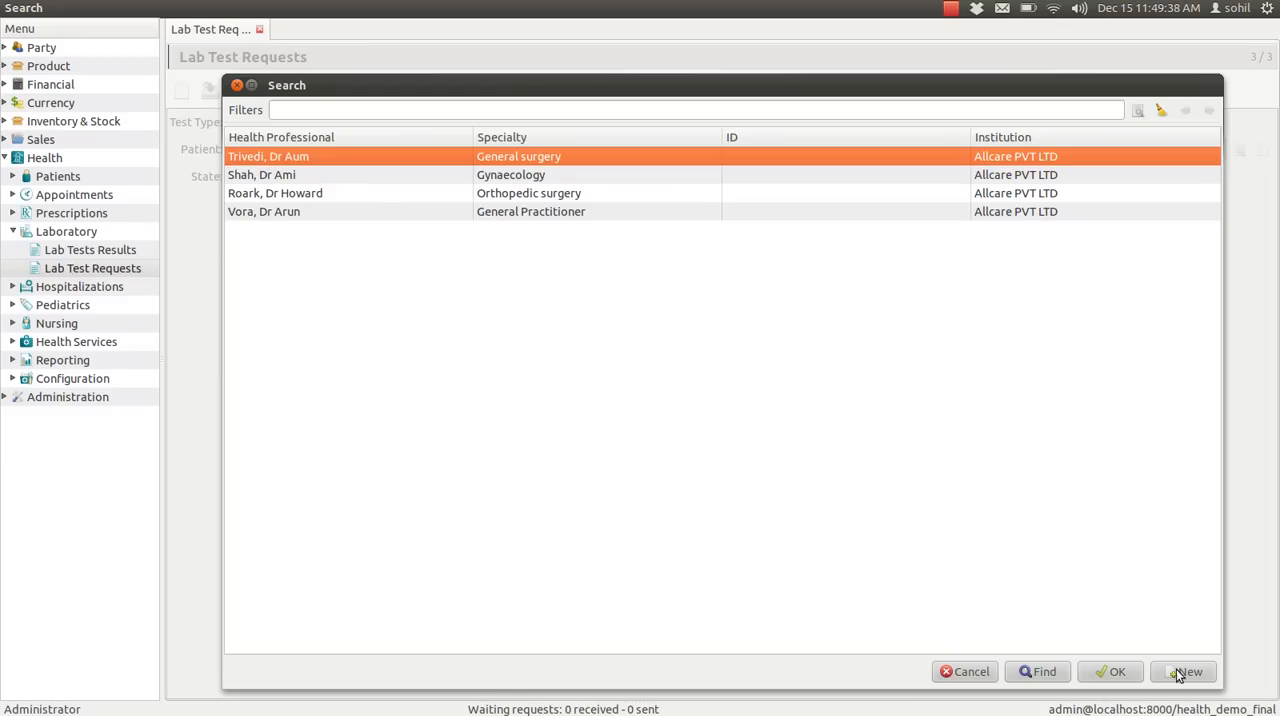
{"action": "left_click", "coordinate": [1110, 672]}
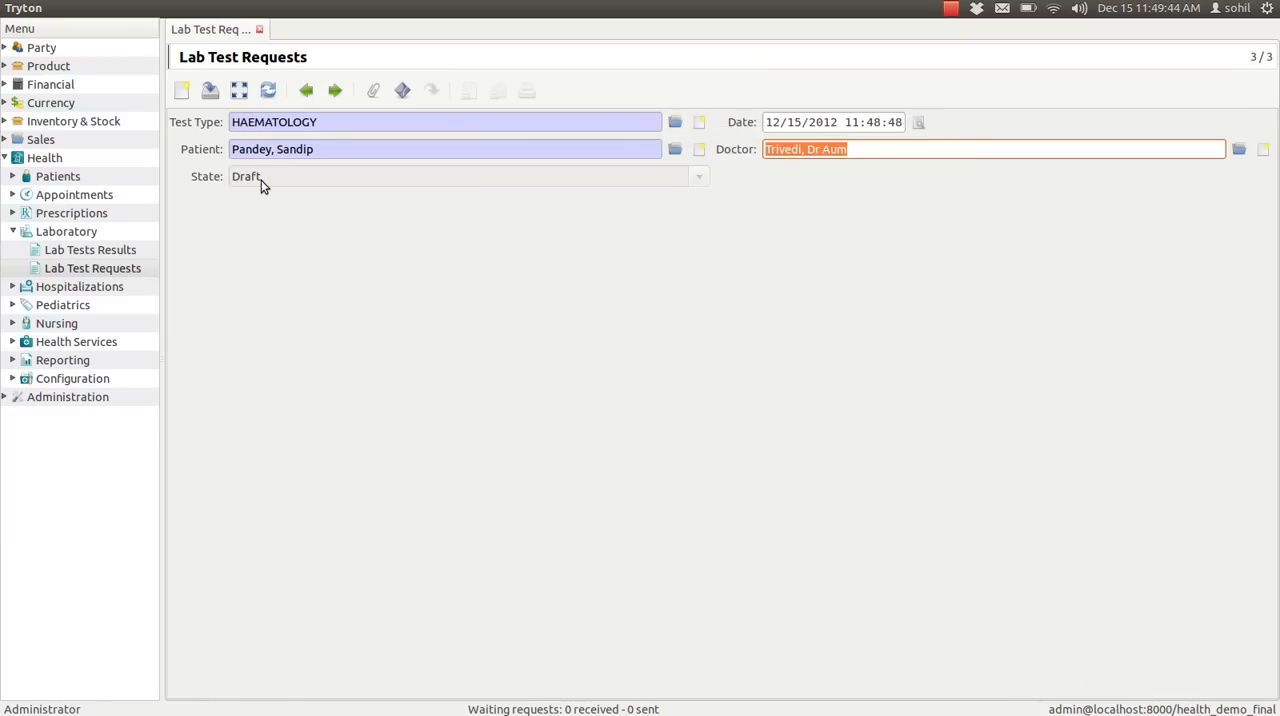
{"action": "left_click", "coordinate": [215, 89]}
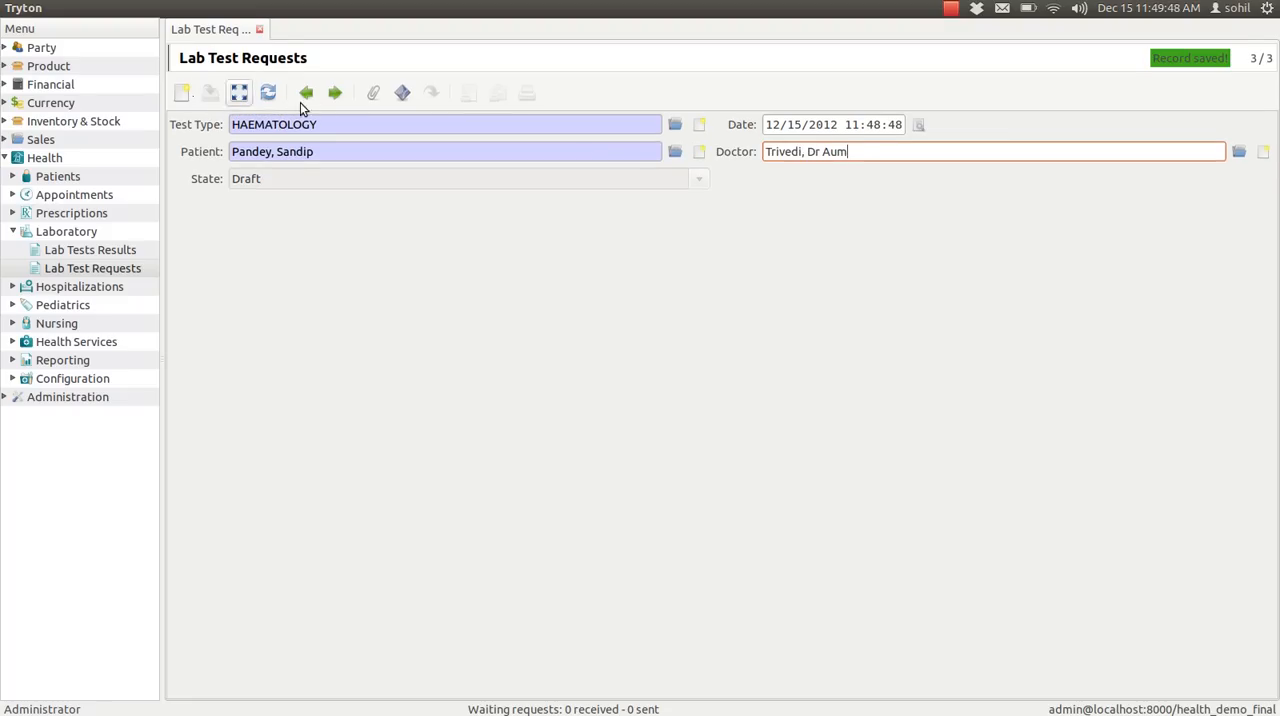
Step: Return to the list of requests and create the lab test order for the draft HAEMATOLOGY request
{"action": "left_click", "coordinate": [240, 93]}
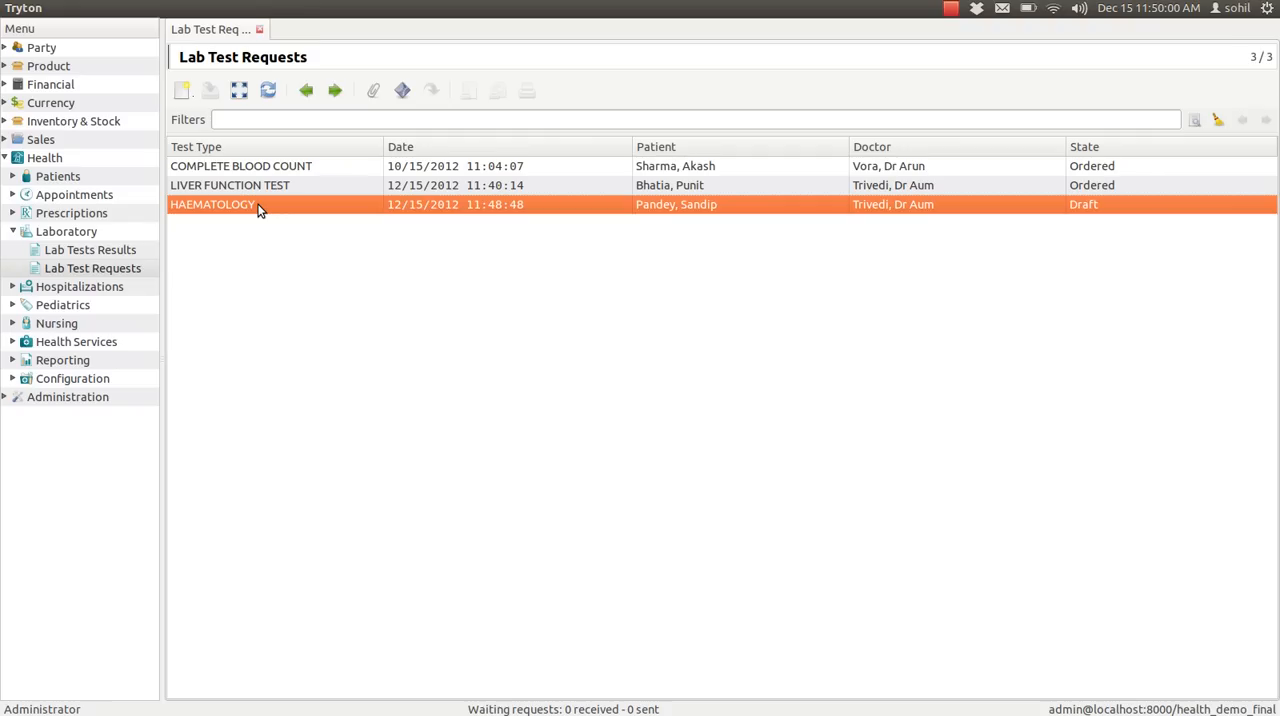
{"action": "left_click", "coordinate": [403, 92]}
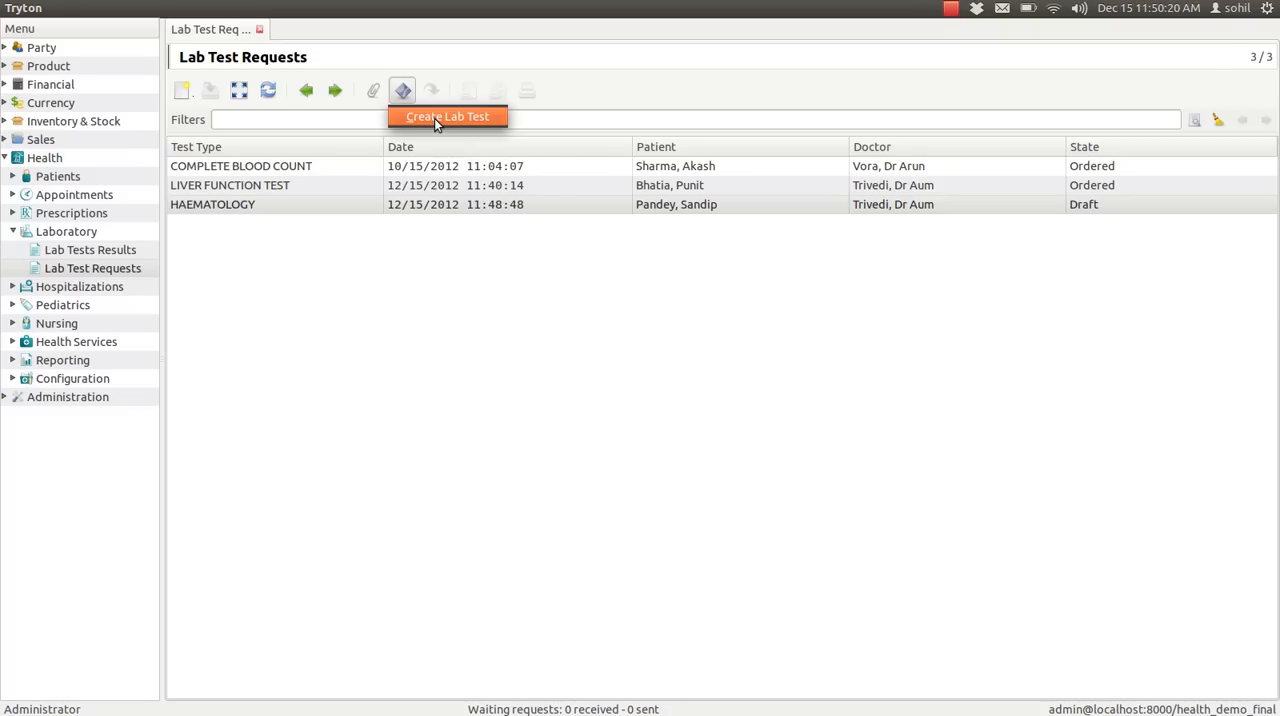
{"action": "left_click", "coordinate": [434, 117]}
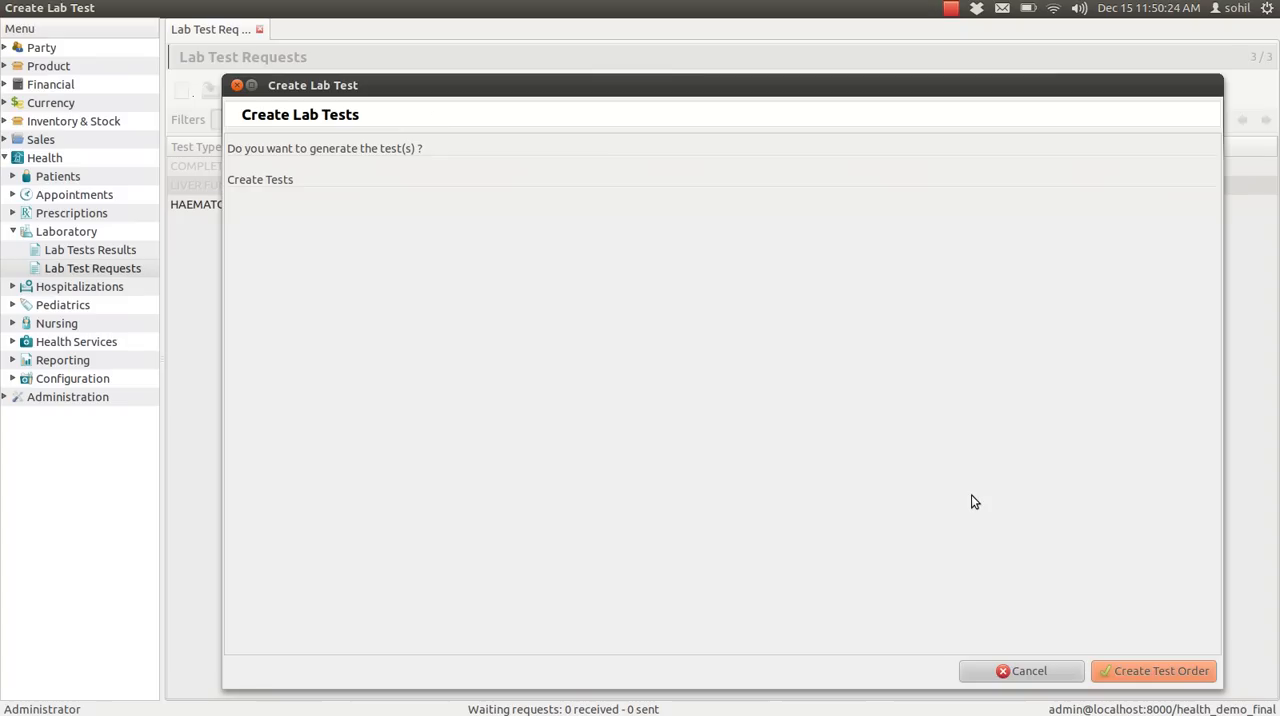
{"action": "left_click", "coordinate": [1139, 671]}
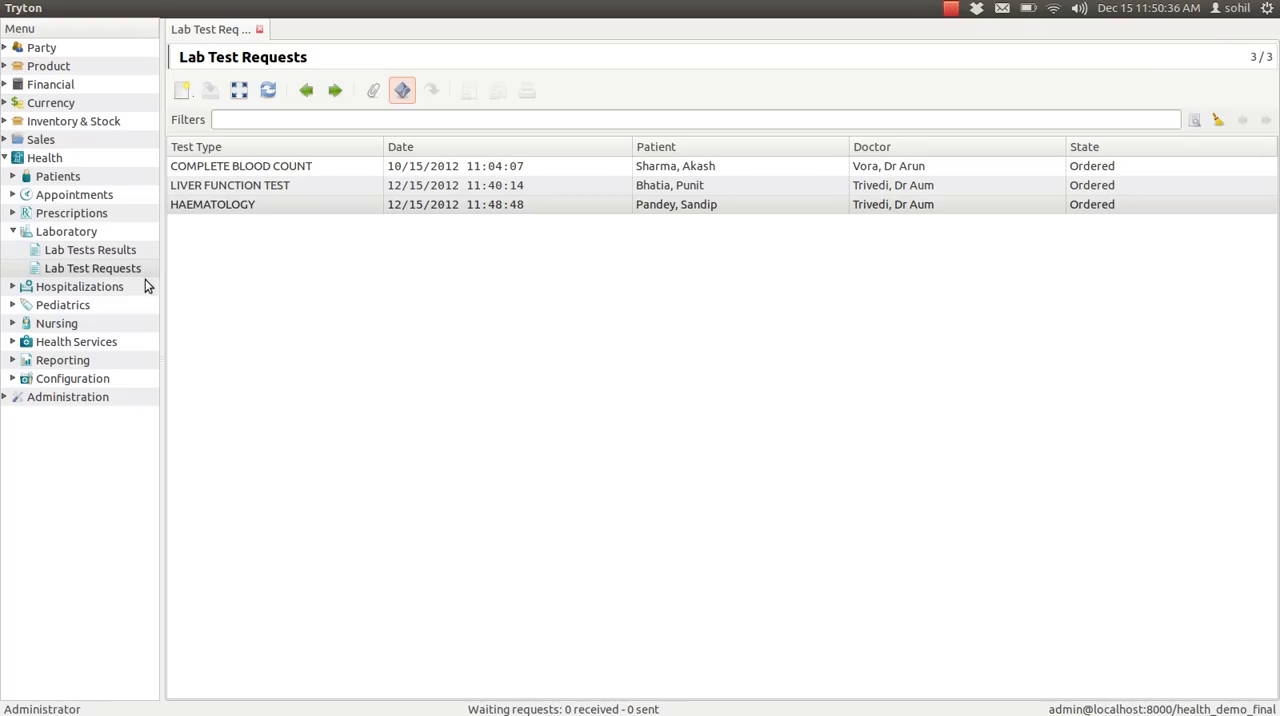
Step: Open the HAEMATOLOGY record in the Lab Tests Results list
{"action": "double_click", "coordinate": [95, 255]}
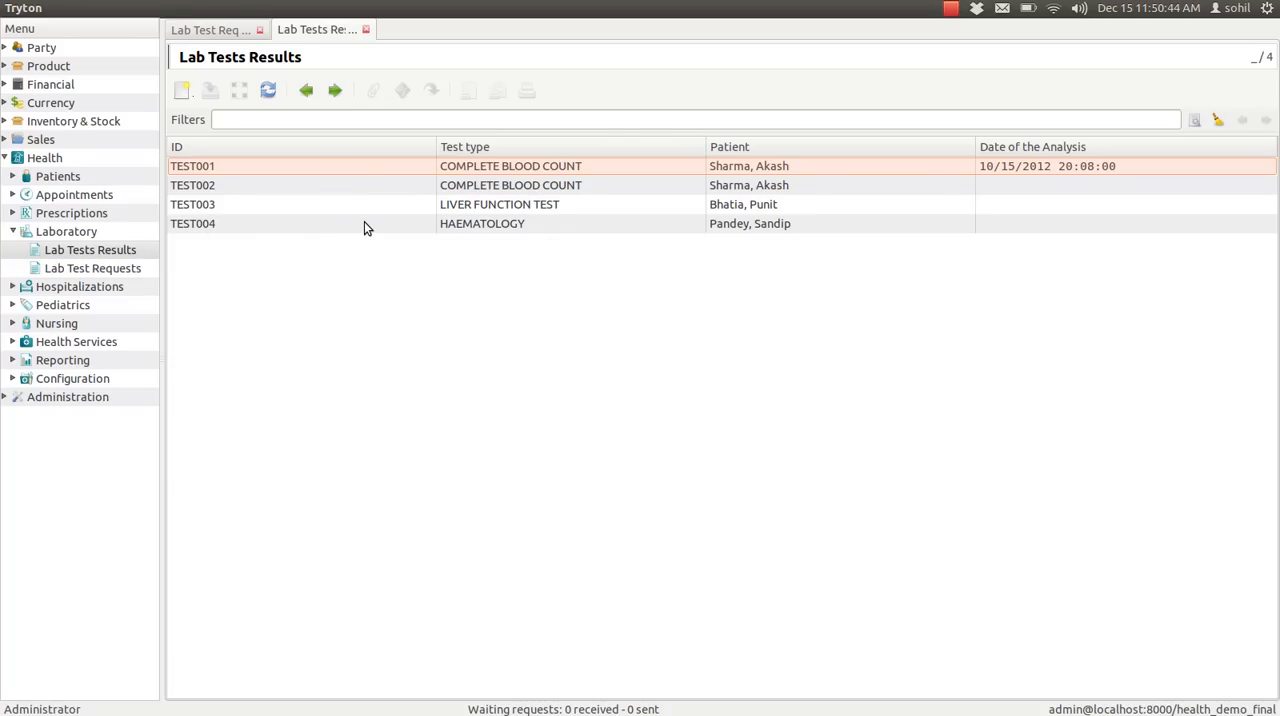
{"action": "left_click", "coordinate": [455, 226]}
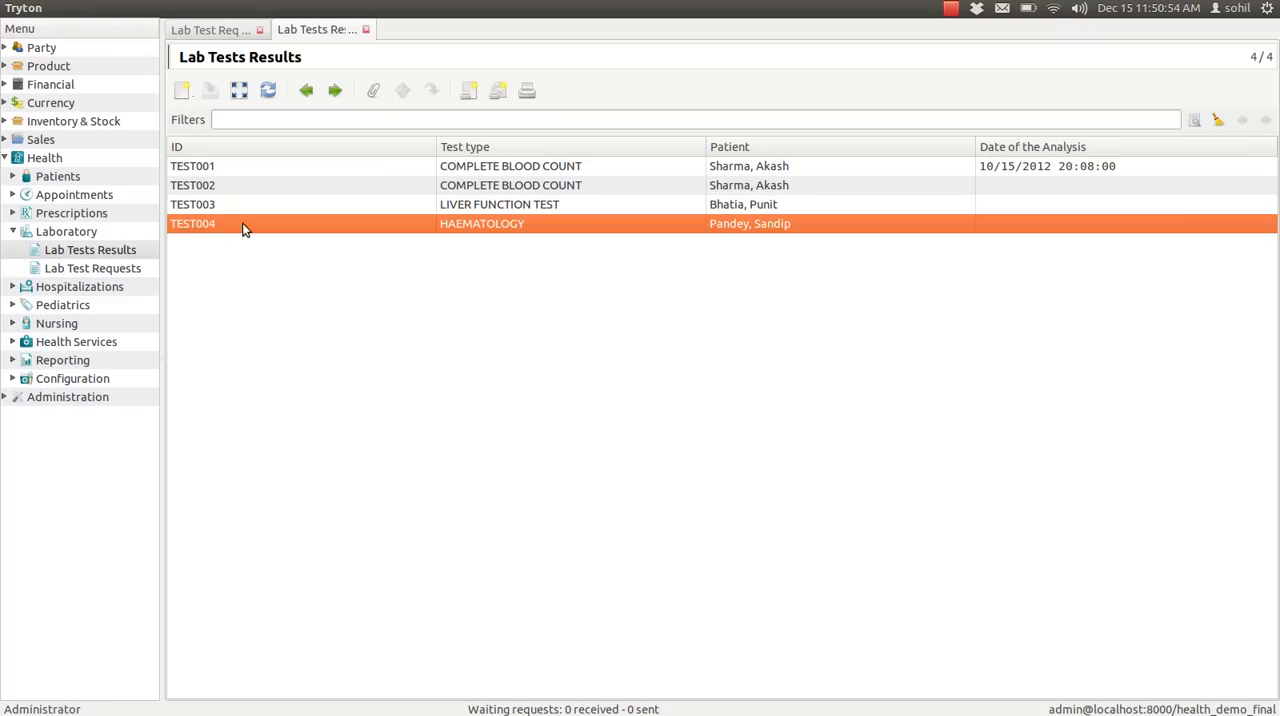
{"action": "double_click", "coordinate": [456, 225]}
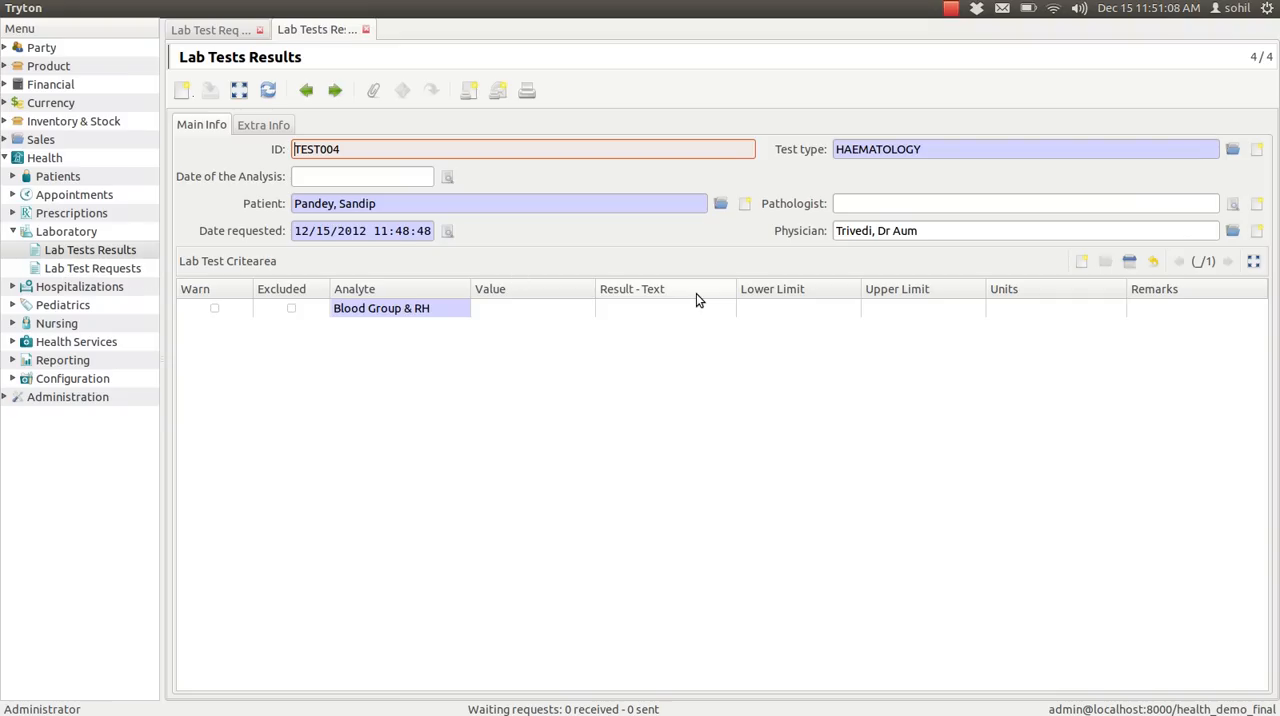
Step: Examine the Blood Group & RH value, result text and remarks fields and the record's extra results and diagnosis fields
{"action": "left_click", "coordinate": [527, 314]}
{"action": "left_click", "coordinate": [519, 307]}
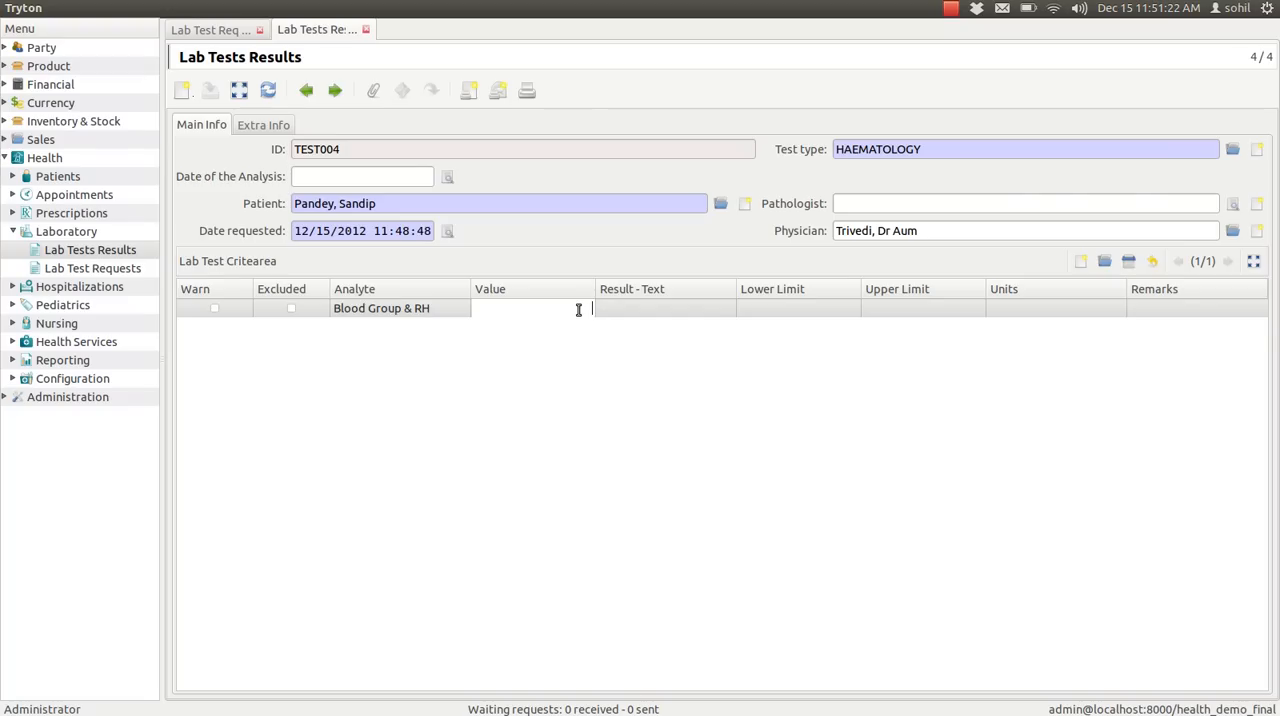
{"action": "left_click", "coordinate": [697, 308]}
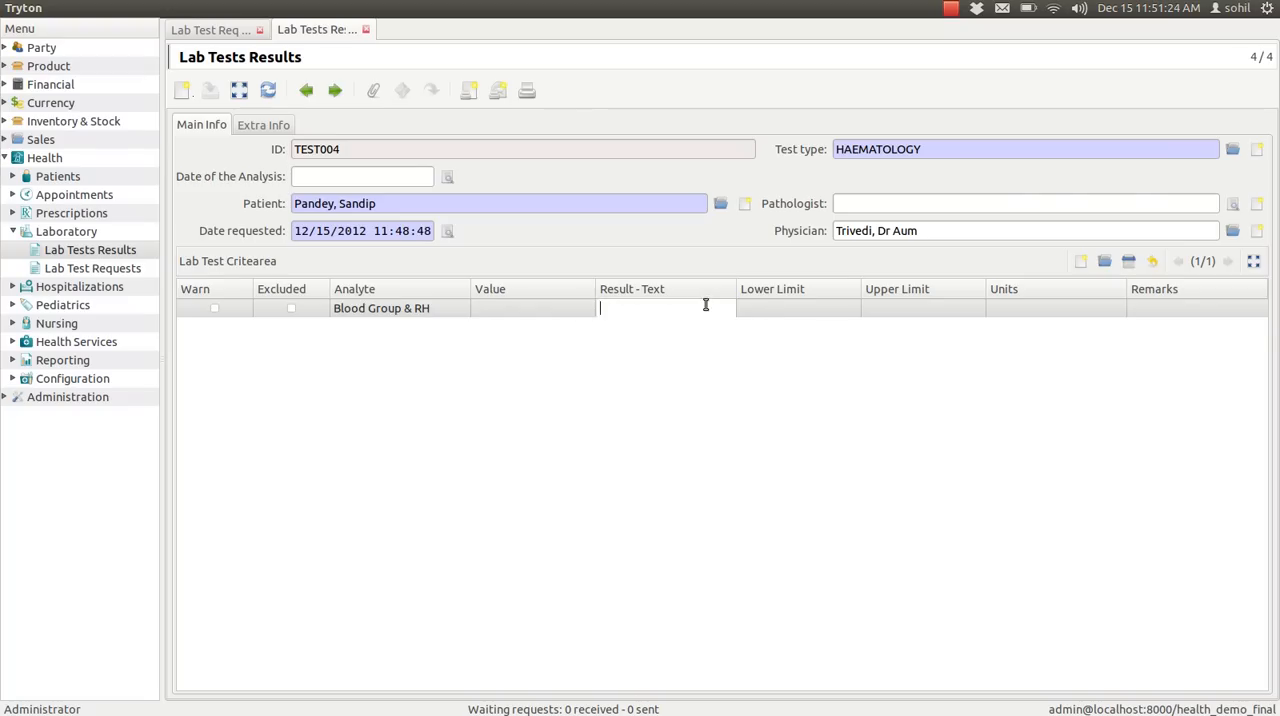
{"action": "left_click", "coordinate": [1165, 308]}
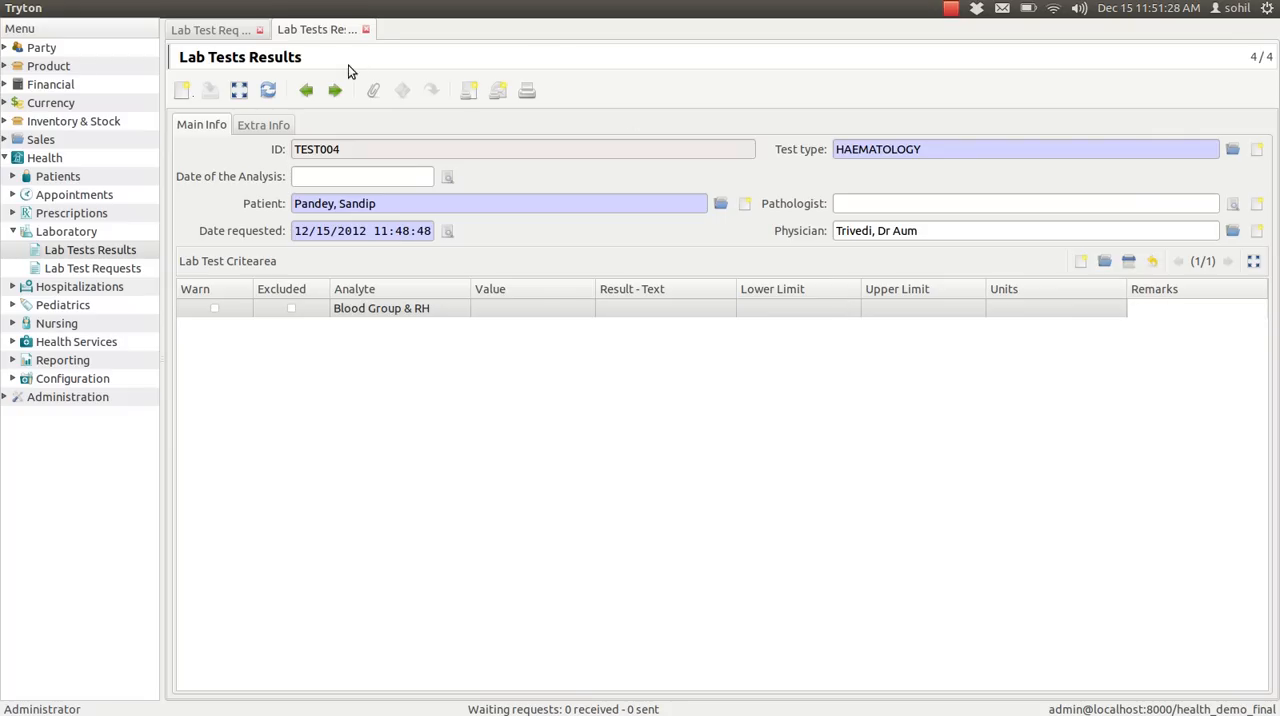
{"action": "left_click", "coordinate": [266, 128]}
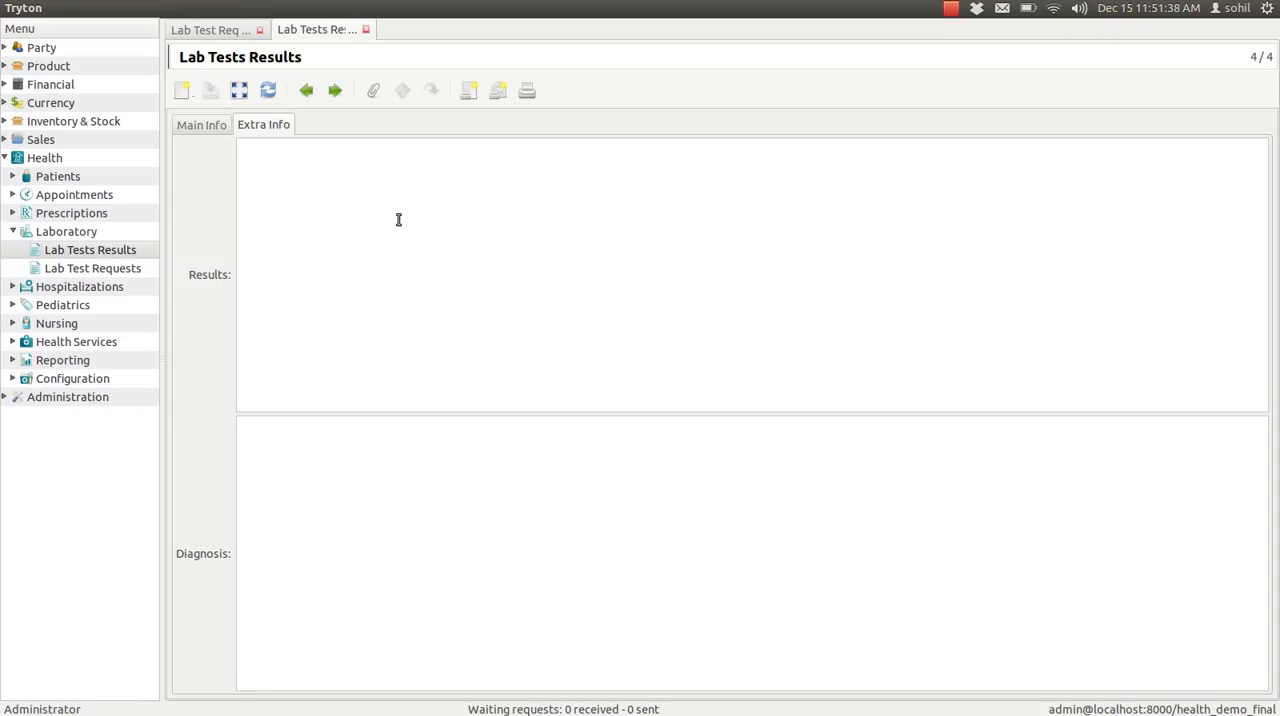
{"action": "left_click", "coordinate": [190, 127]}
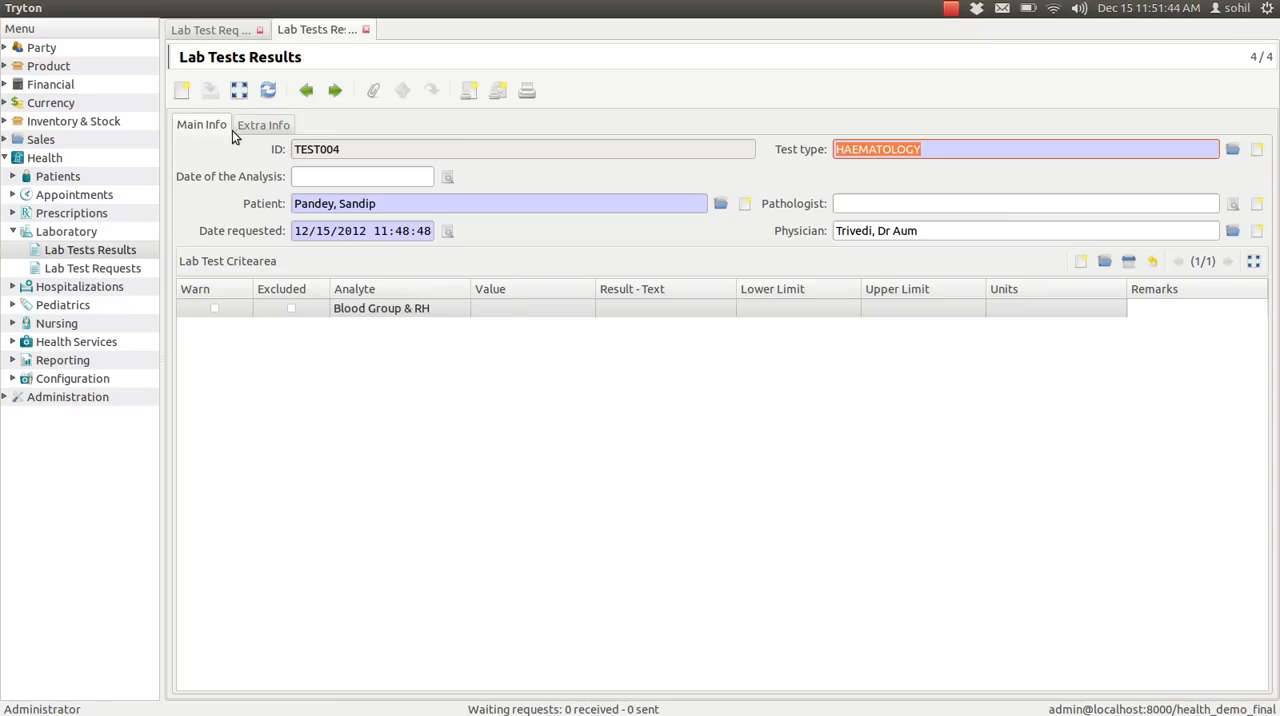
Step: Set the Blood Group & RH value to 15.00 and save the haematology result
{"action": "left_click", "coordinate": [503, 307]}
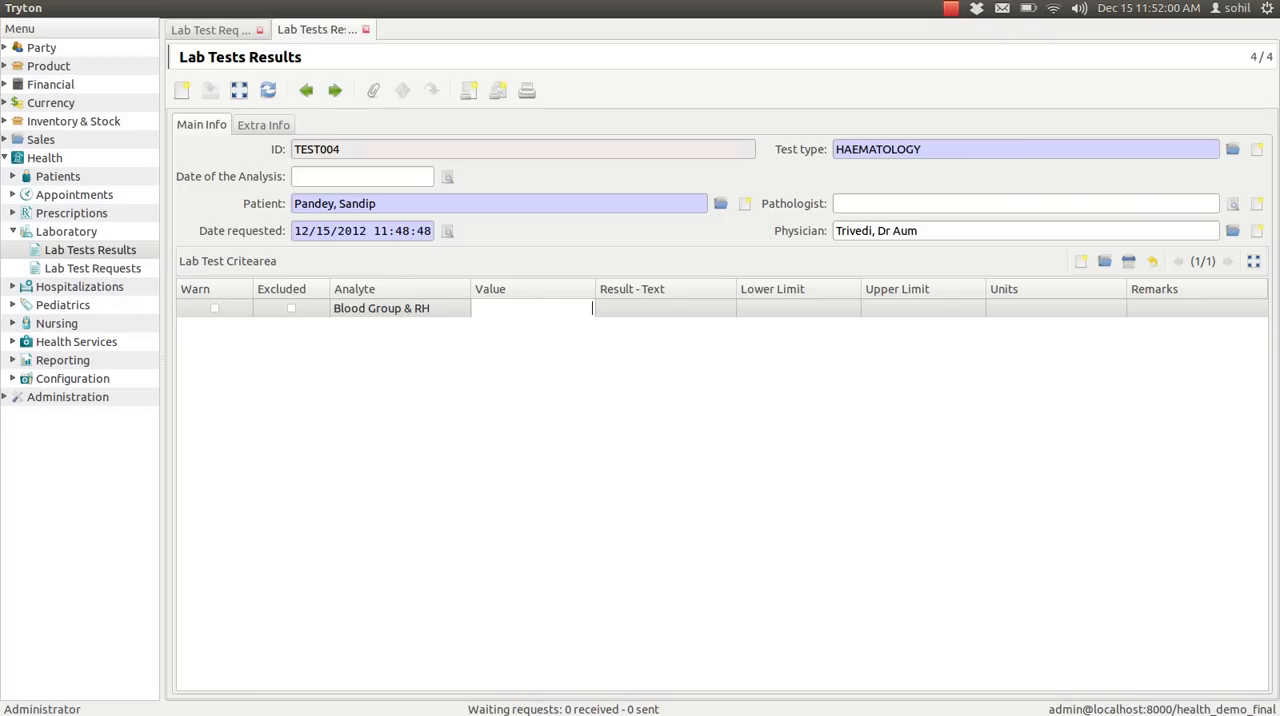
{"action": "type", "text": "5"}
{"action": "left_click", "coordinate": [666, 312]}
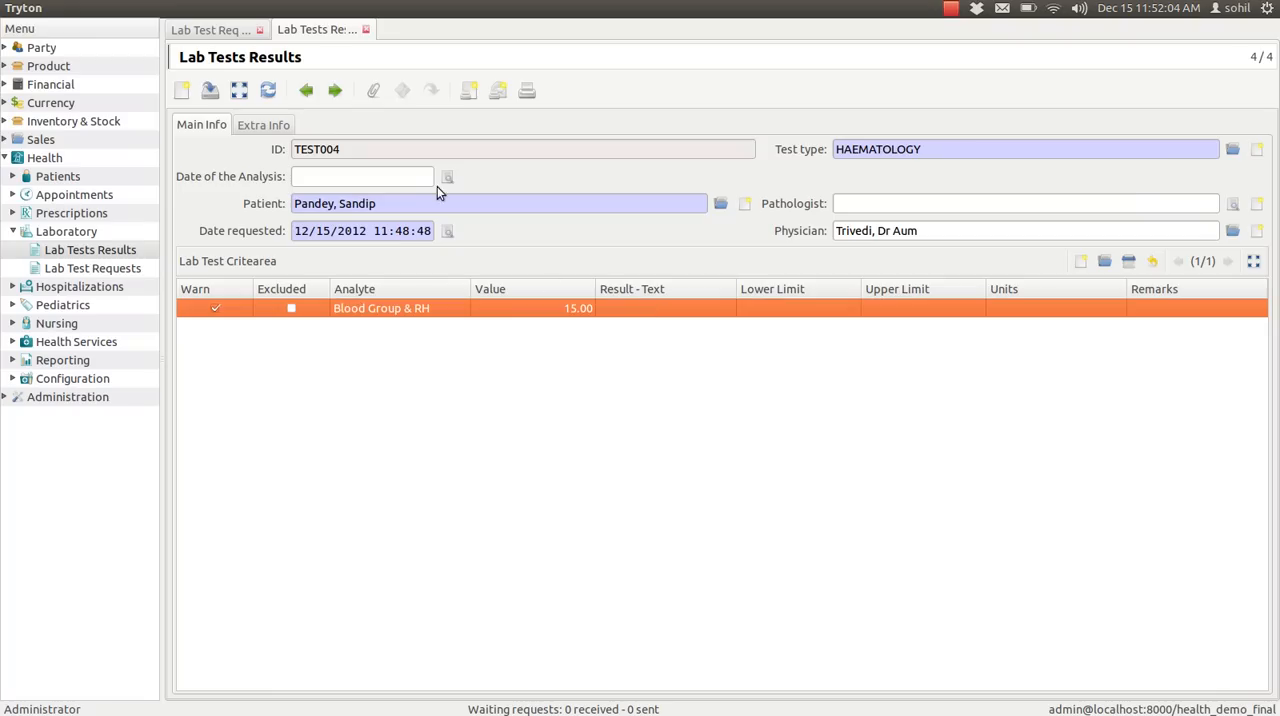
{"action": "left_click", "coordinate": [209, 91]}
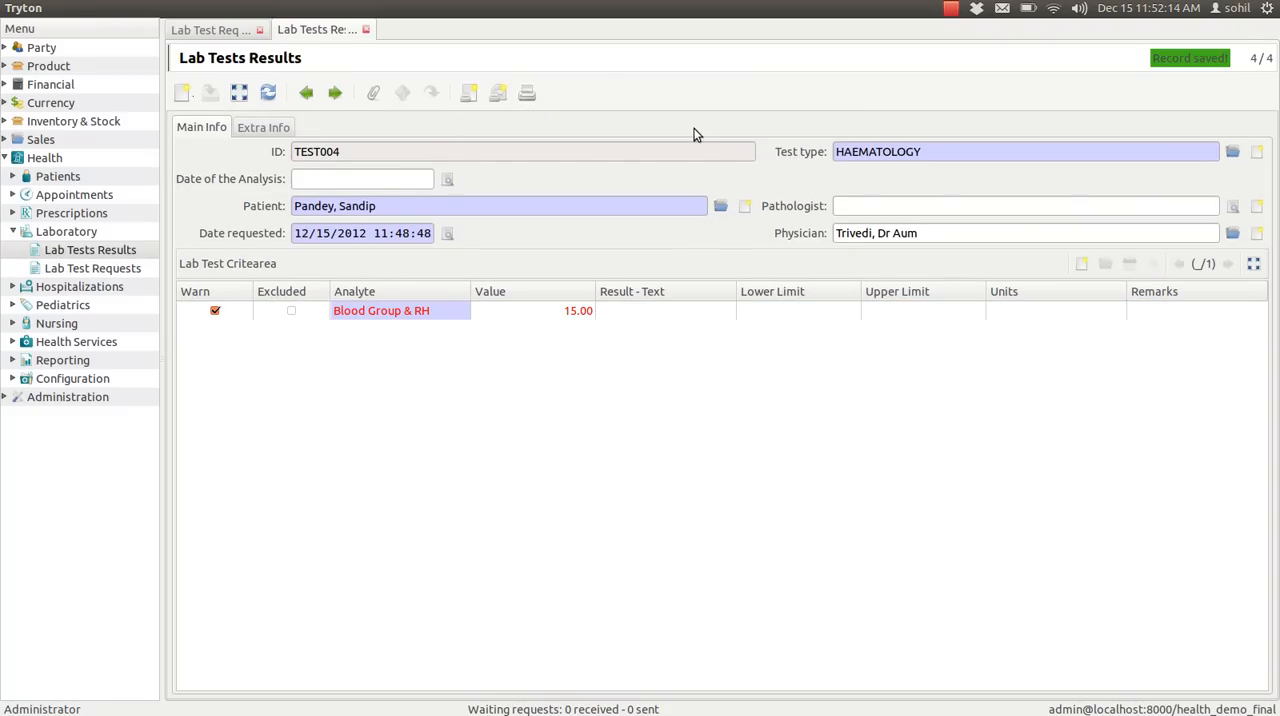
Step: Step back through the preceding lab results to the COMPLETE BLOOD COUNT record TEST002
{"action": "left_click", "coordinate": [306, 93]}
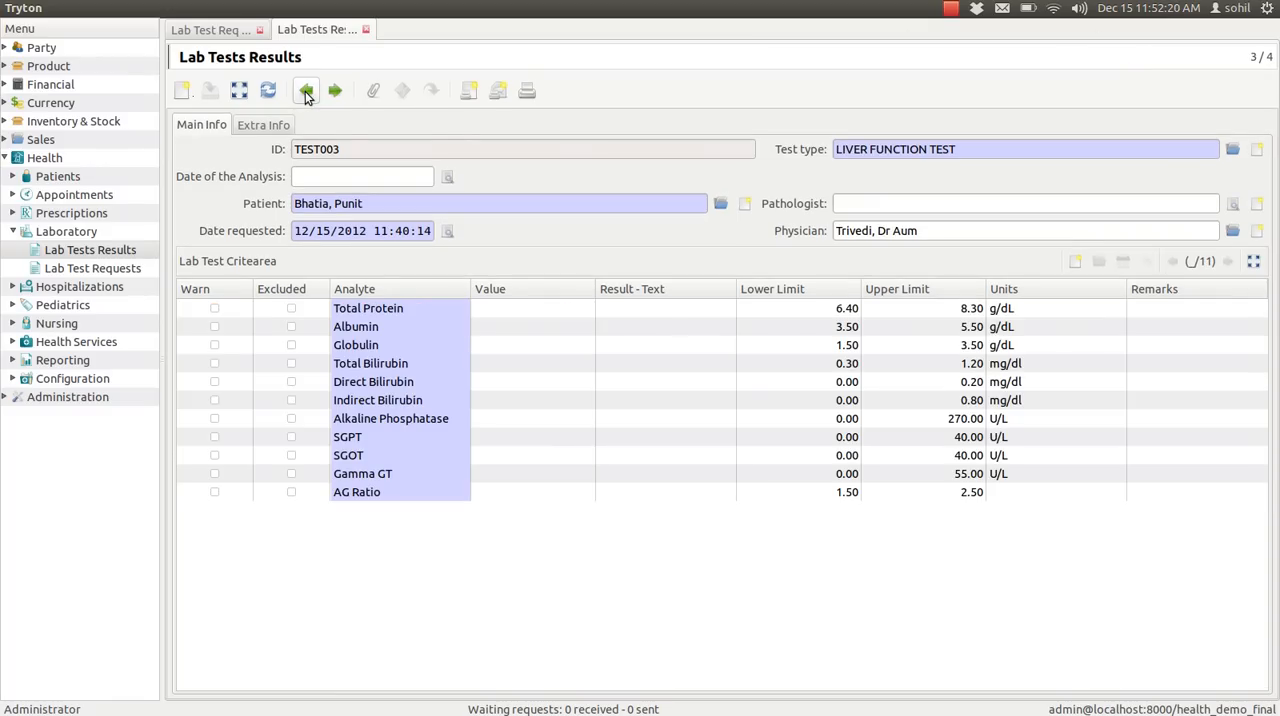
{"action": "left_click", "coordinate": [306, 93]}
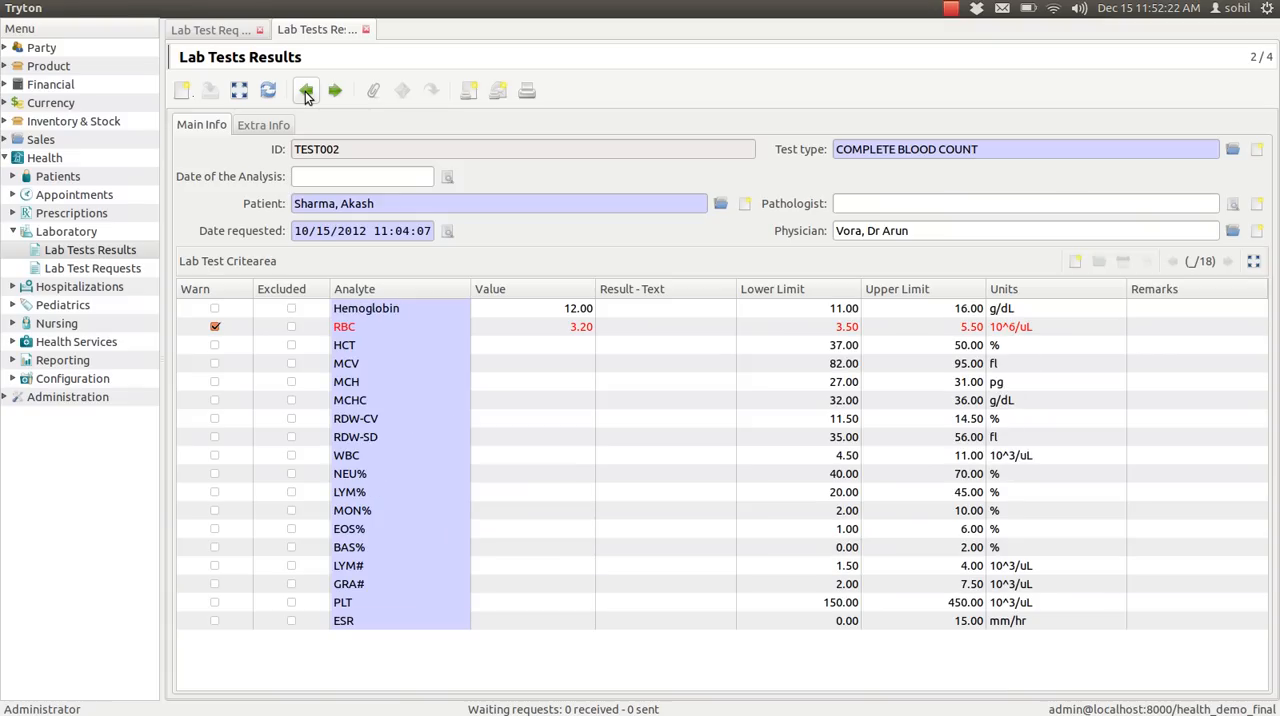